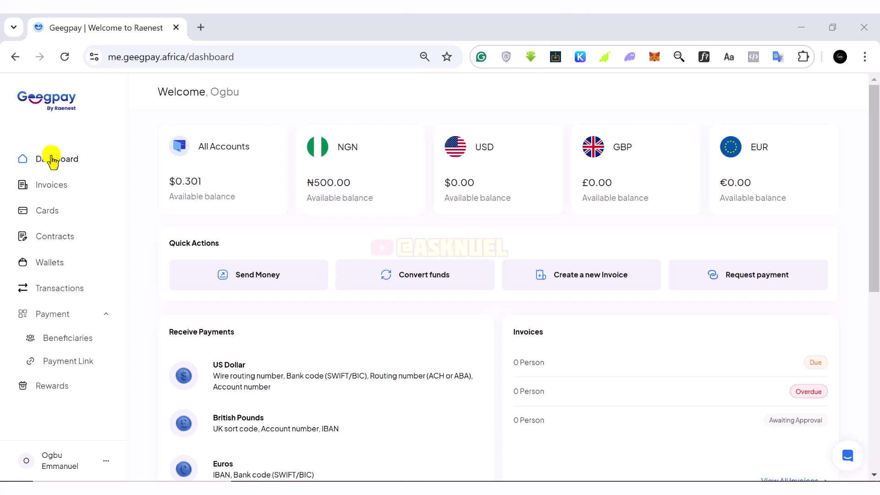
Step: Start a new payment request in USD with an amount of 150
click(44, 314)
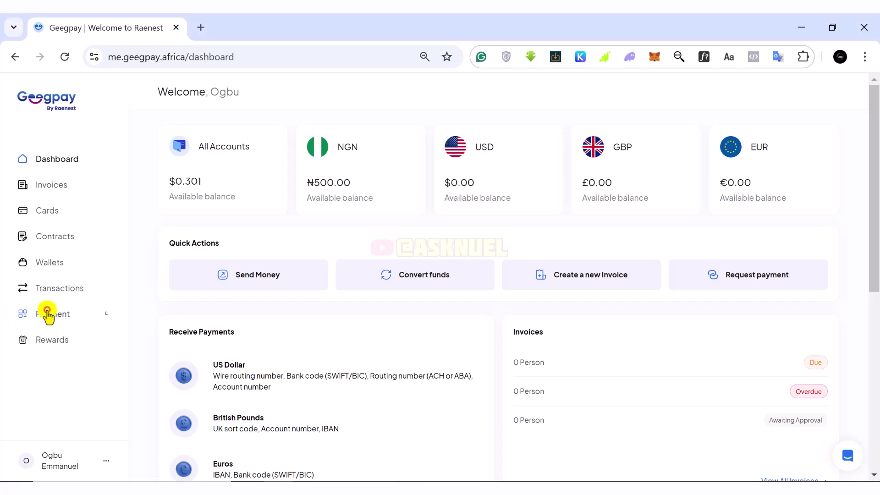
click(108, 315)
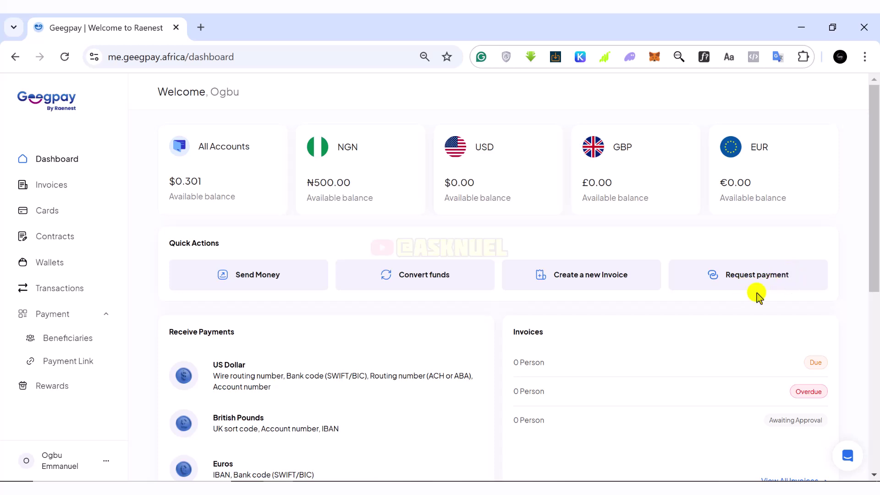
click(762, 275)
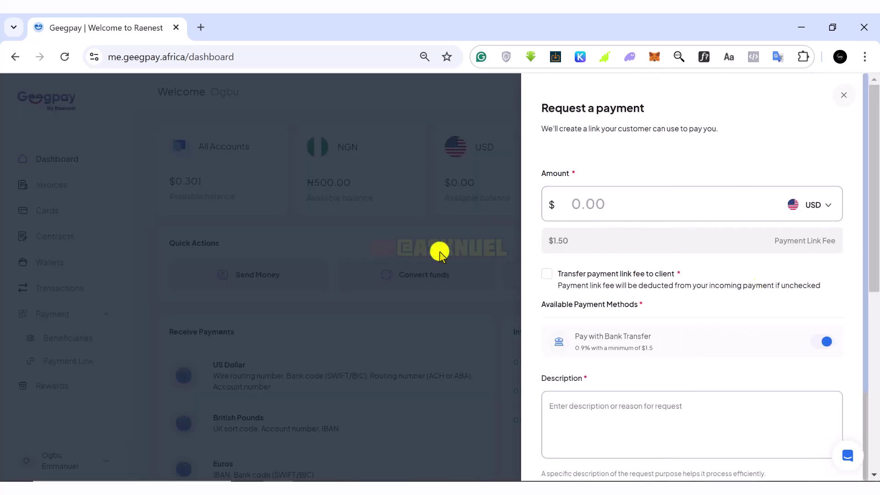
click(828, 204)
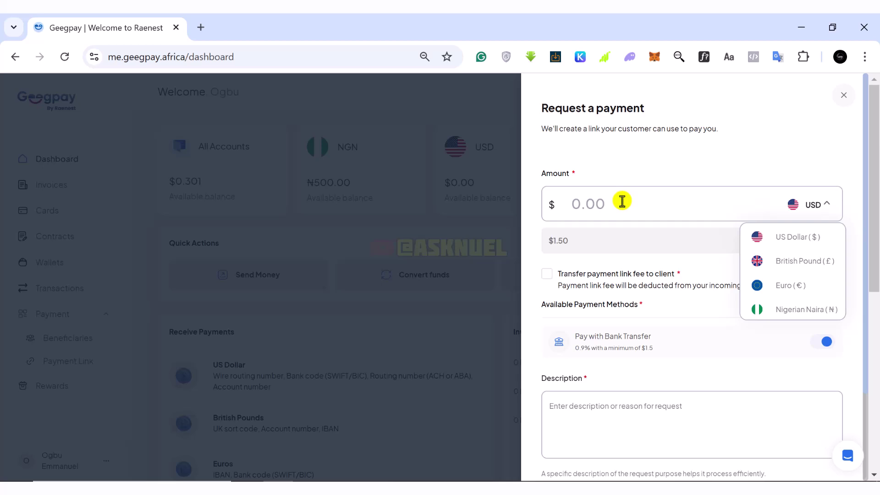
click(622, 202)
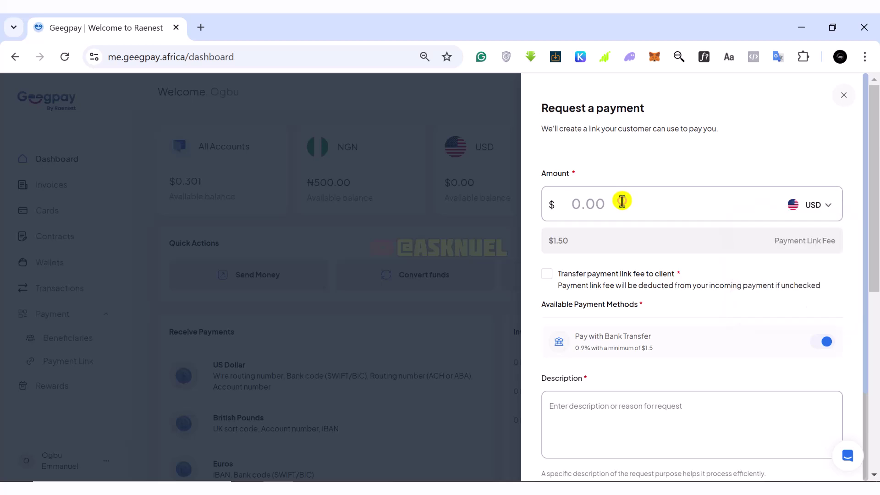
text(150)
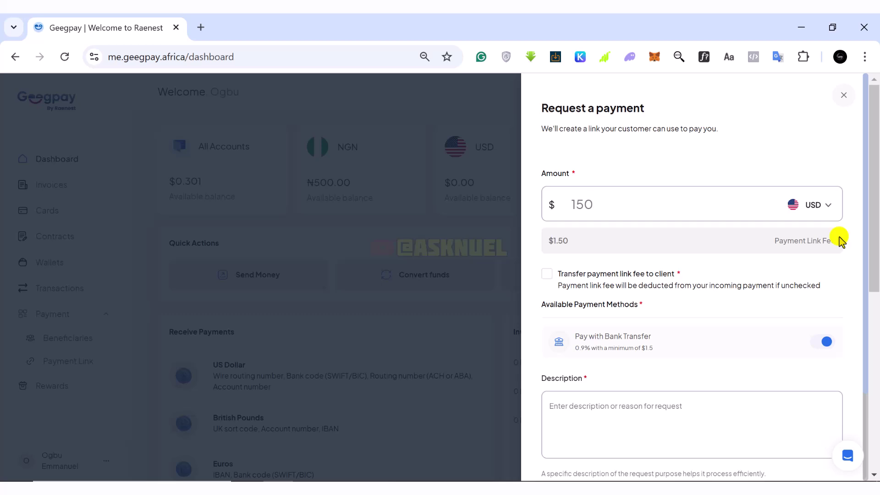
Step: Transfer the $1.50 payment link fee to the client, making the total $151.50
click(548, 275)
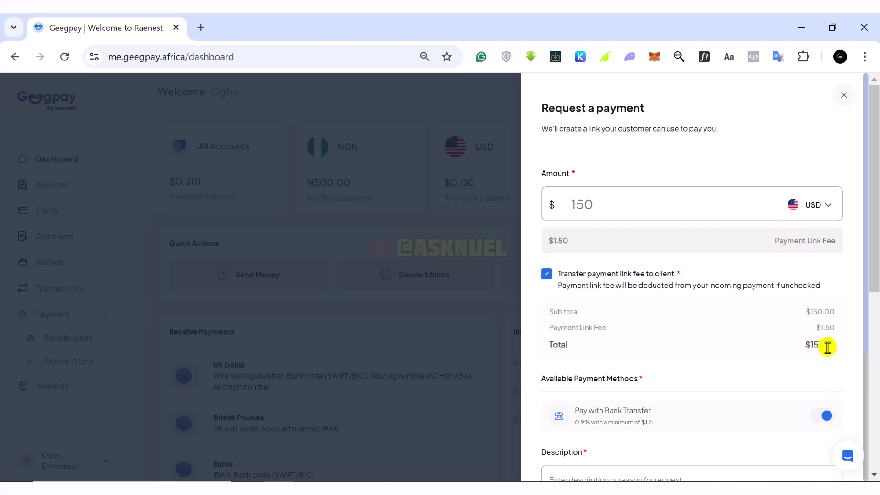
scroll(729, 367, down, 3)
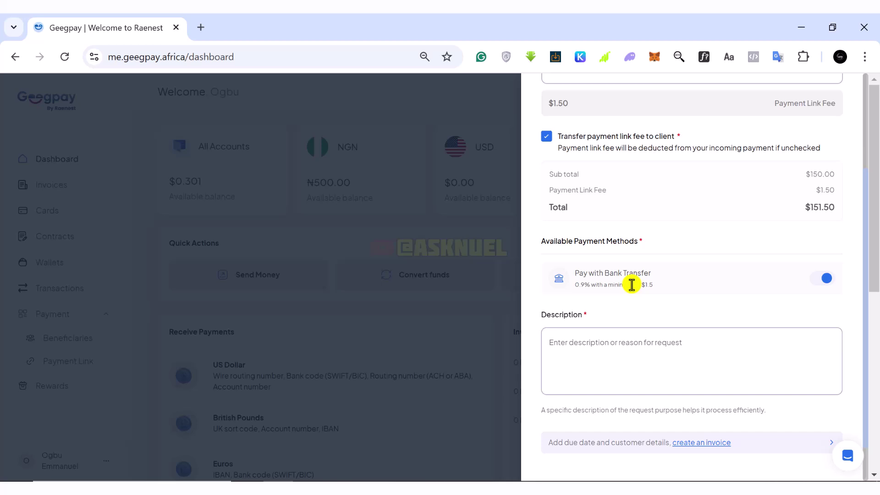
Step: Enter 'Website training' as the description, accepting Grammarly's correction of the misspelling
click(589, 360)
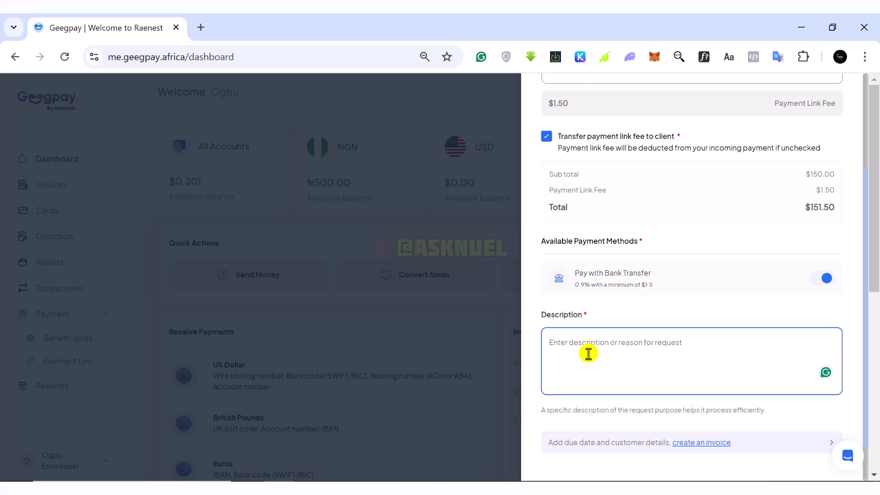
text(Websi)
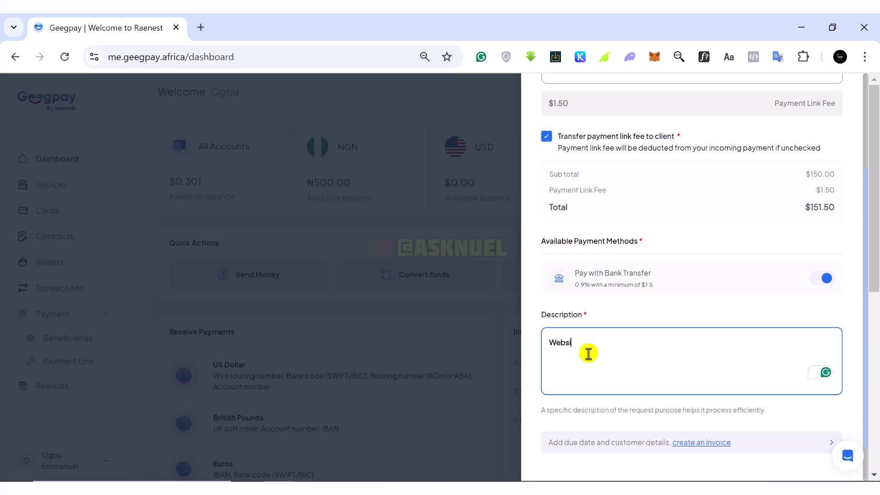
text(sy)
key(BackSpace)
key(BackSpace)
text(te training)
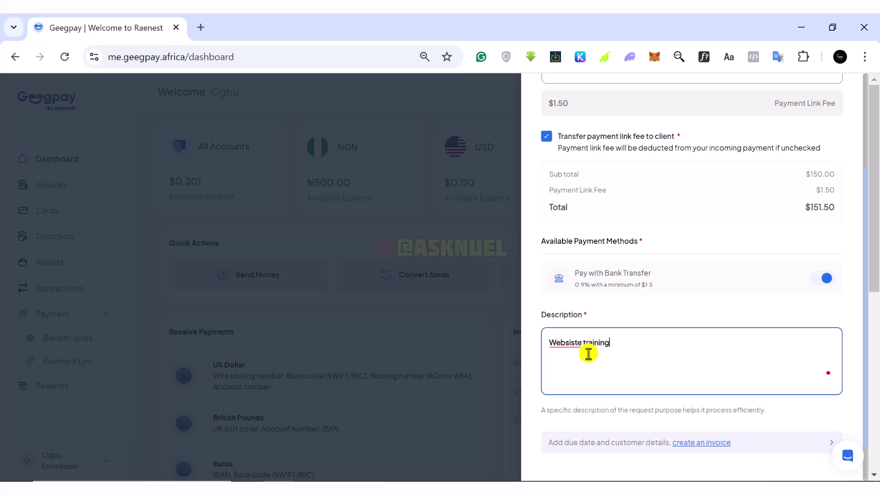
scroll(601, 360, down, 1)
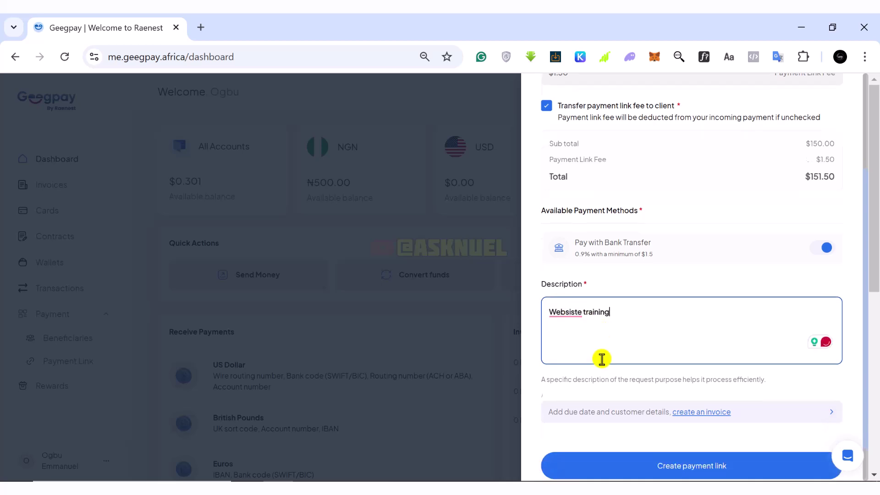
scroll(611, 367, down, 1)
scroll(570, 364, down, 1)
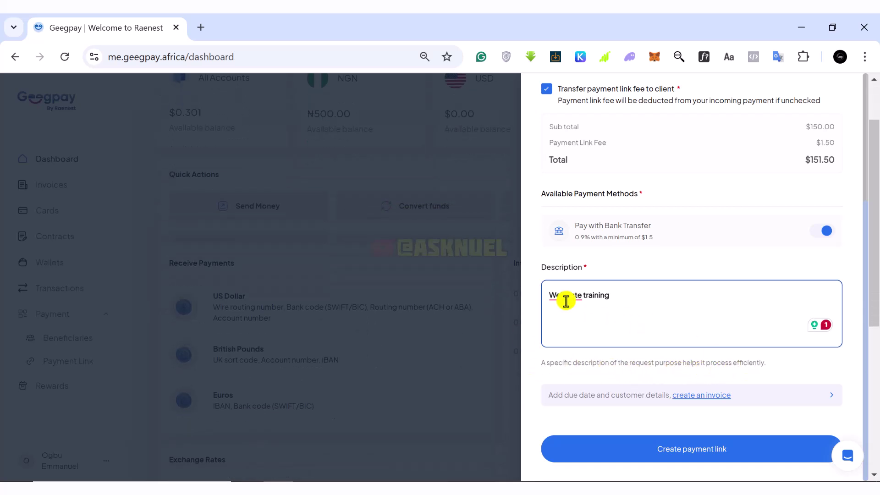
mouse_move(570, 297)
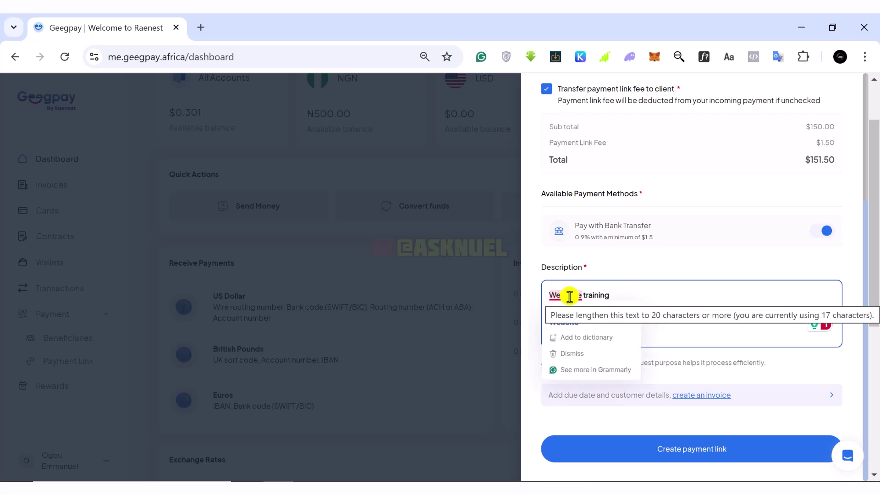
click(574, 323)
scroll(605, 299, up, 4)
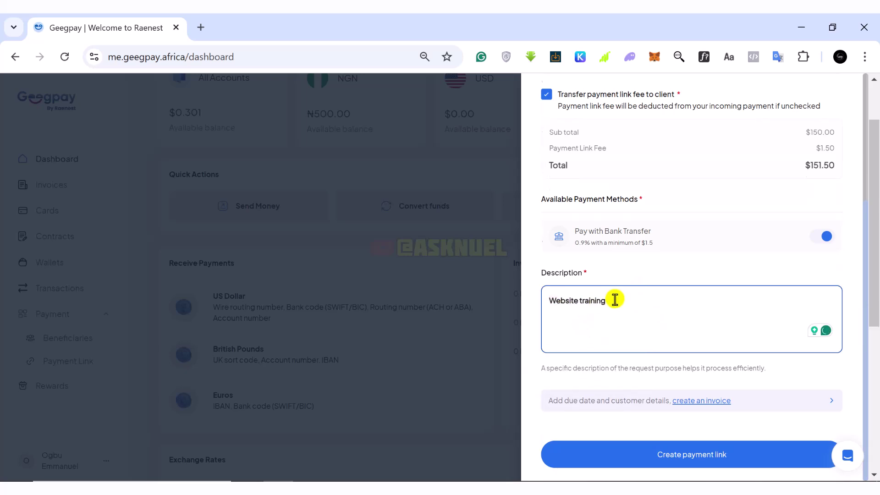
scroll(614, 299, down, 3)
scroll(617, 303, down, 1)
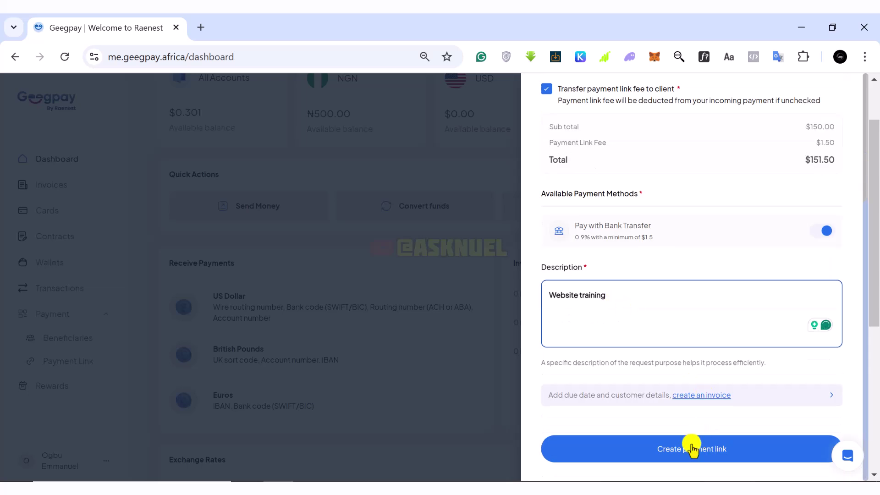
Step: Create the $151.50 payment link and bring up its Share sheet
click(693, 448)
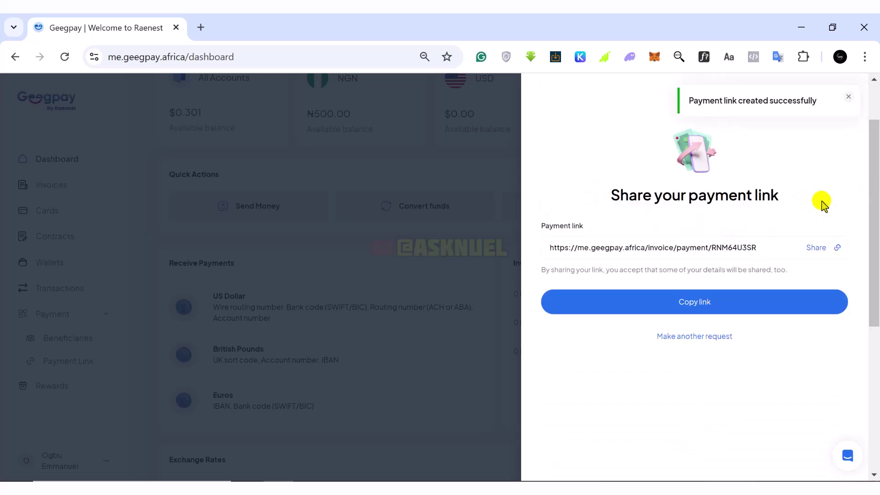
click(835, 250)
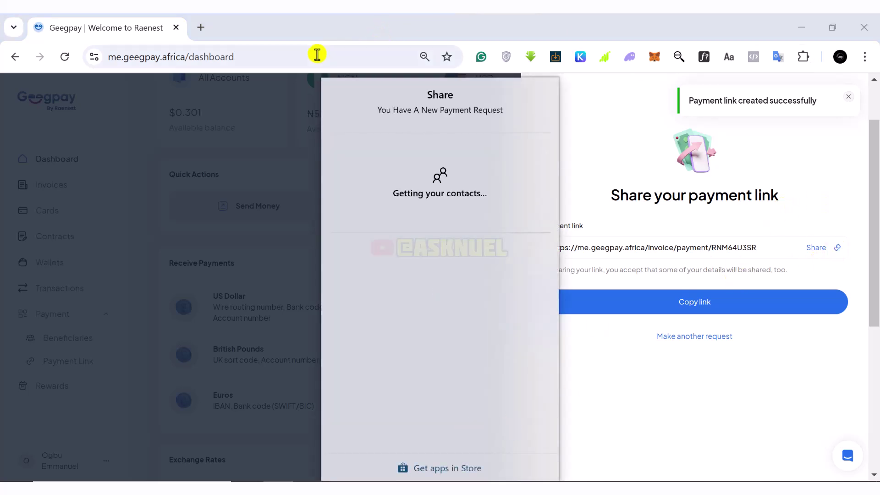
Step: Load the copied payment link in a new Incognito window
click(201, 28)
key(ctrl+shift+n)
right_click(177, 57)
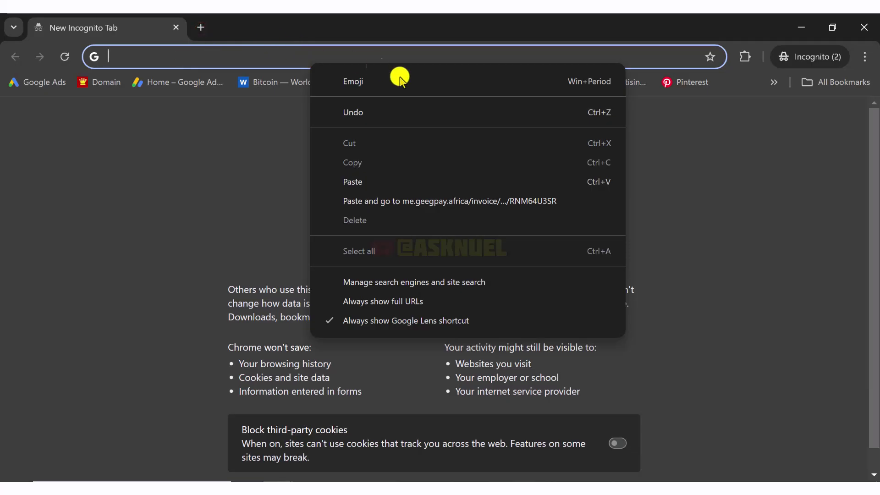
click(390, 201)
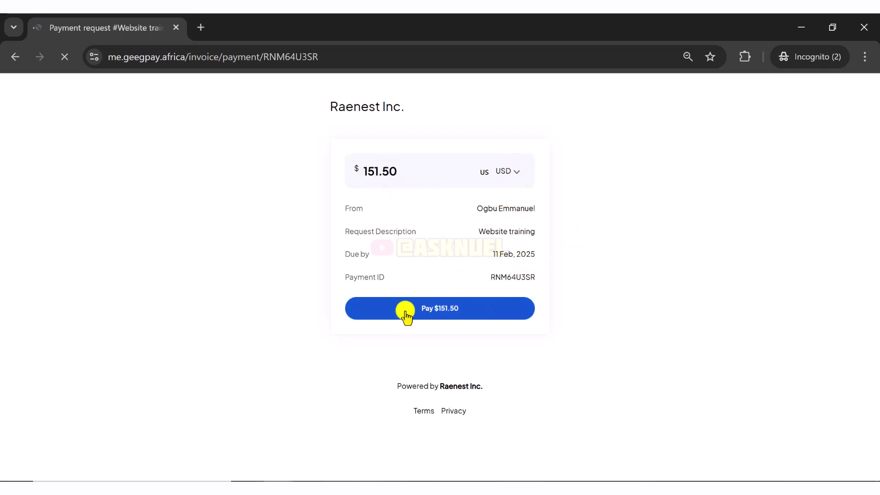
Step: Choose Pay with Bank Transfer and view the Outside US transfer details
click(437, 307)
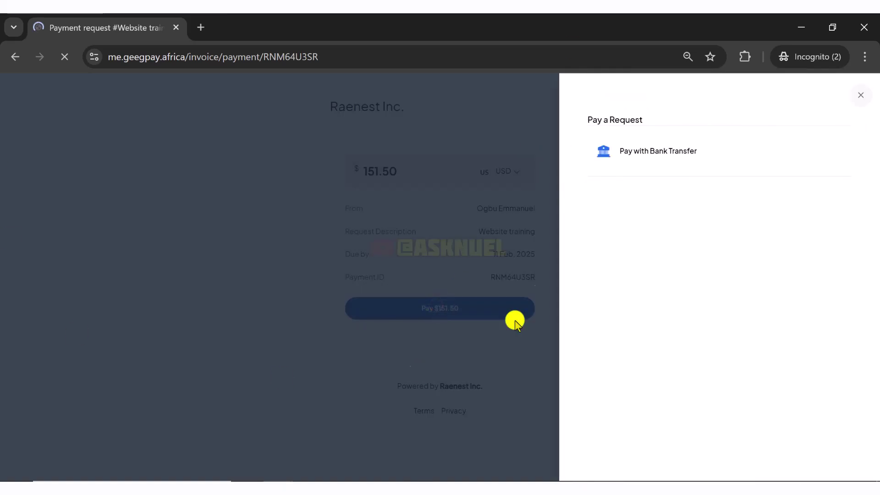
click(675, 158)
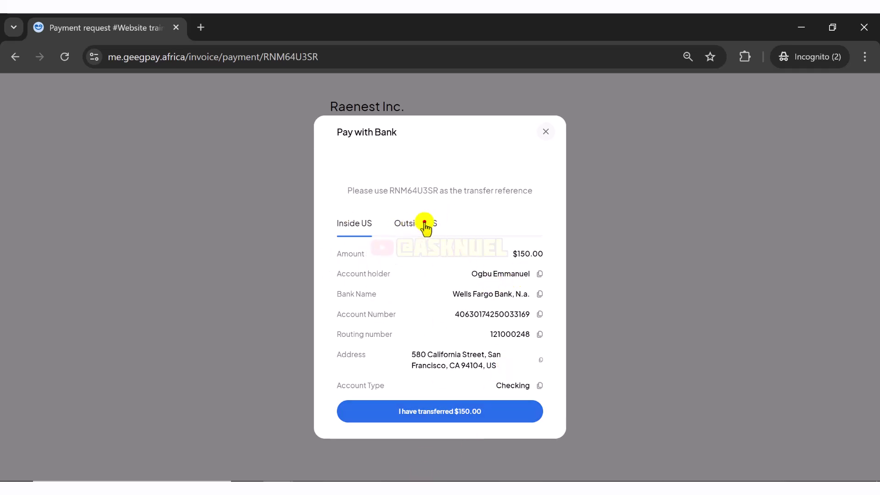
click(423, 224)
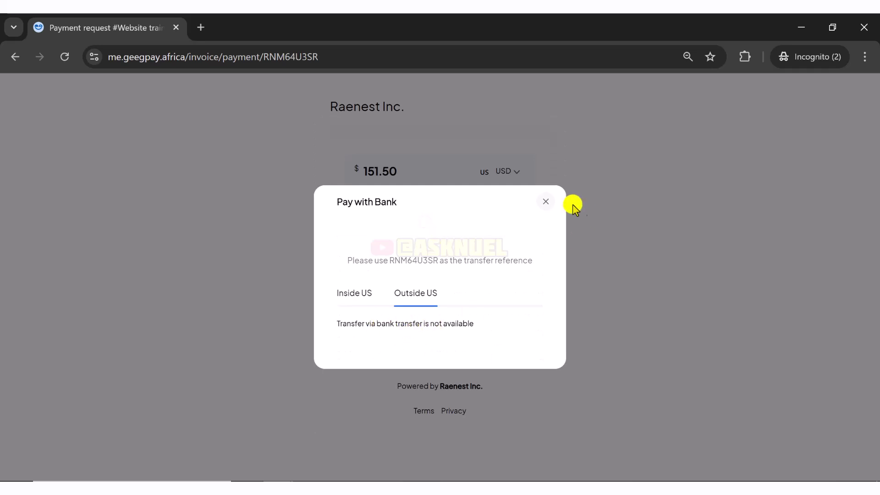
Step: Switch the payer currency to NGN (₦249,000.02) and pay by bank transfer
click(552, 209)
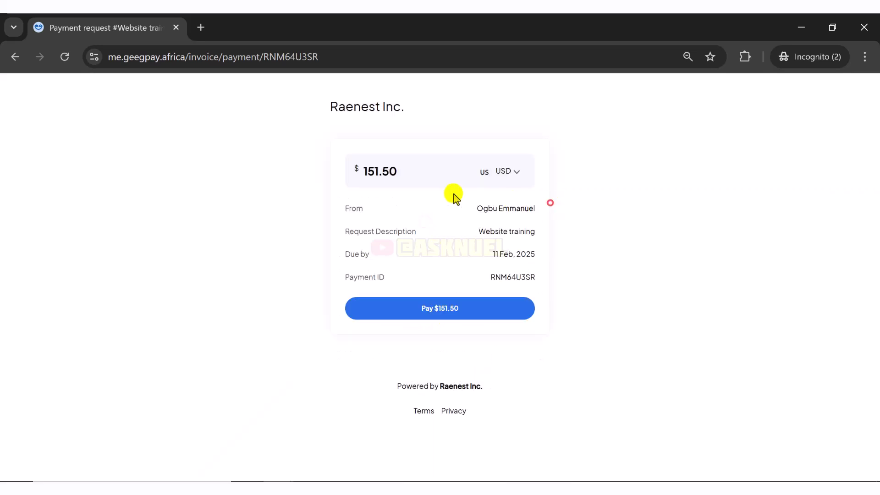
click(519, 173)
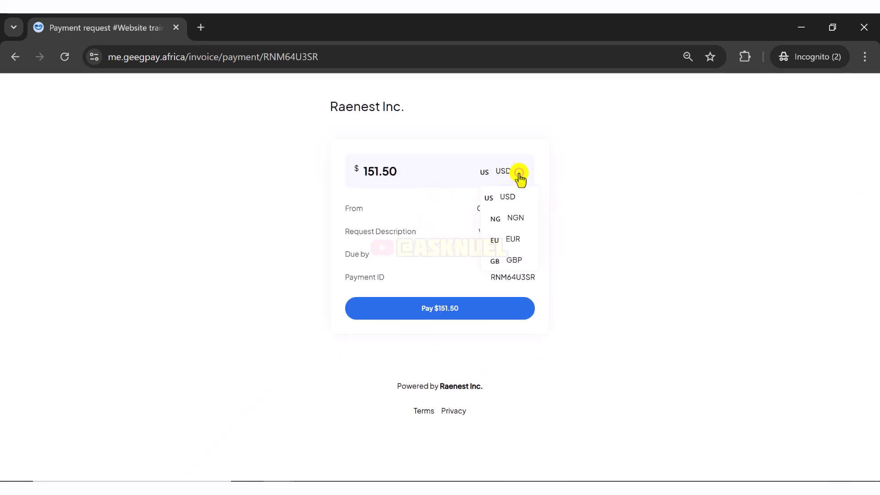
click(517, 217)
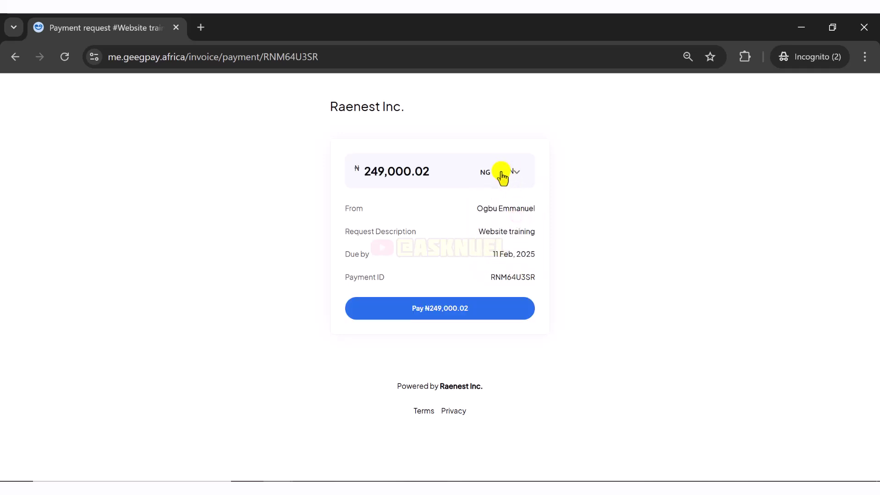
drag(365, 171, 434, 174)
click(448, 307)
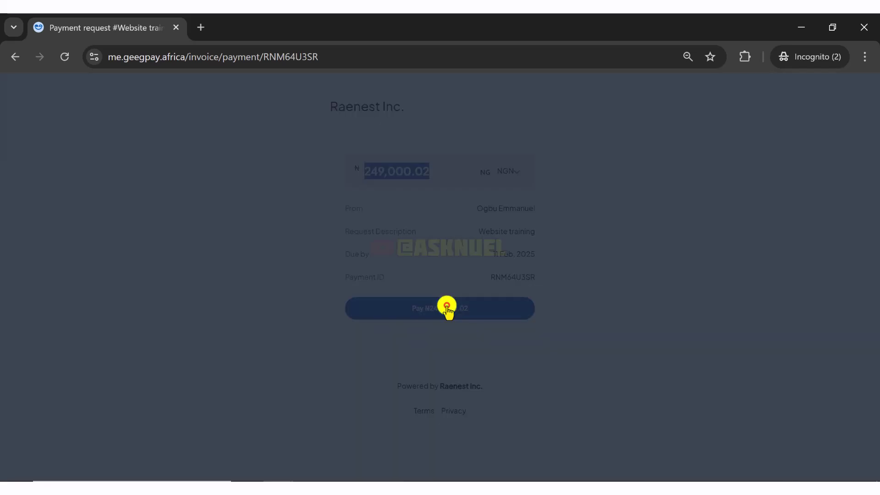
click(649, 156)
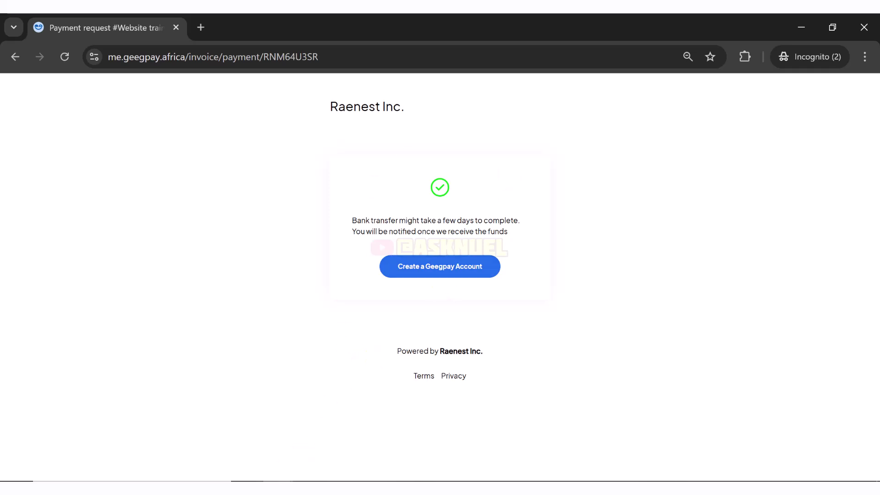
Step: Switch back to the Chrome window with the Geegpay dashboard and link sharing panel
mouse_move(275, 480)
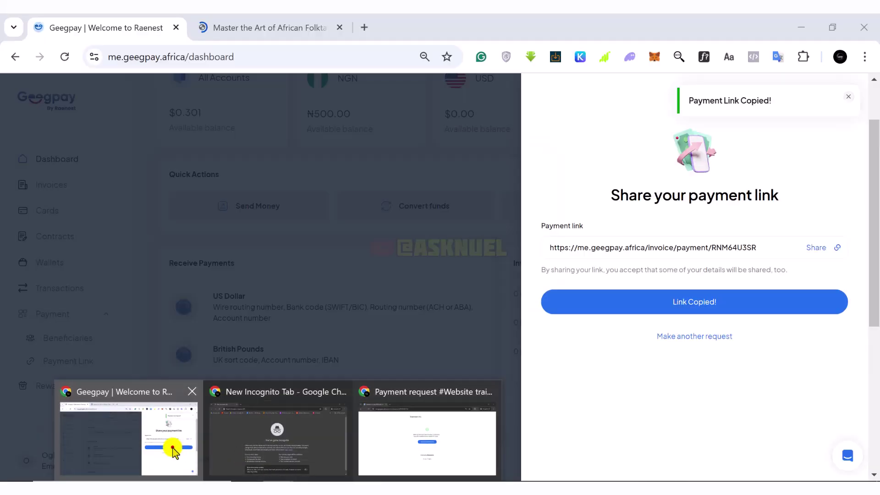
click(172, 447)
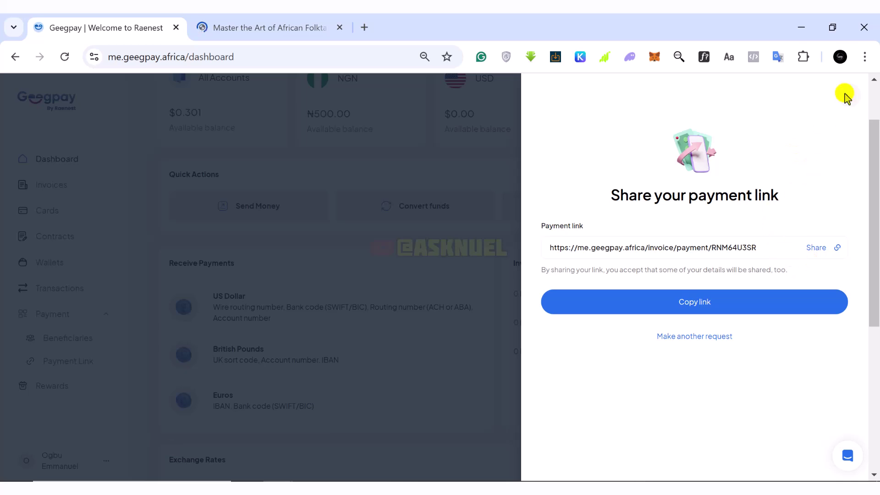